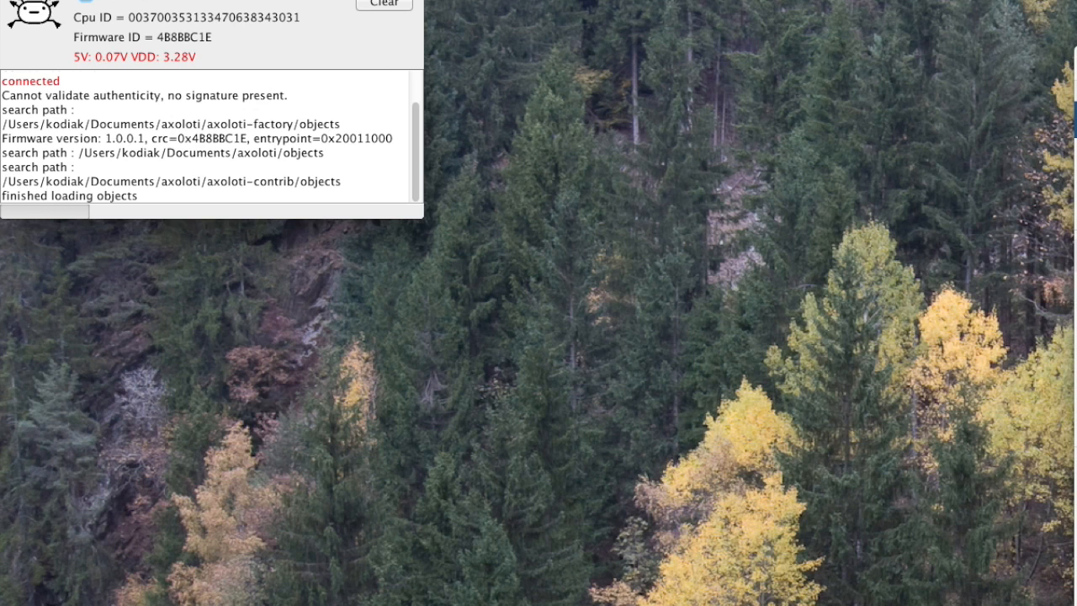
left_click(1076, 58)
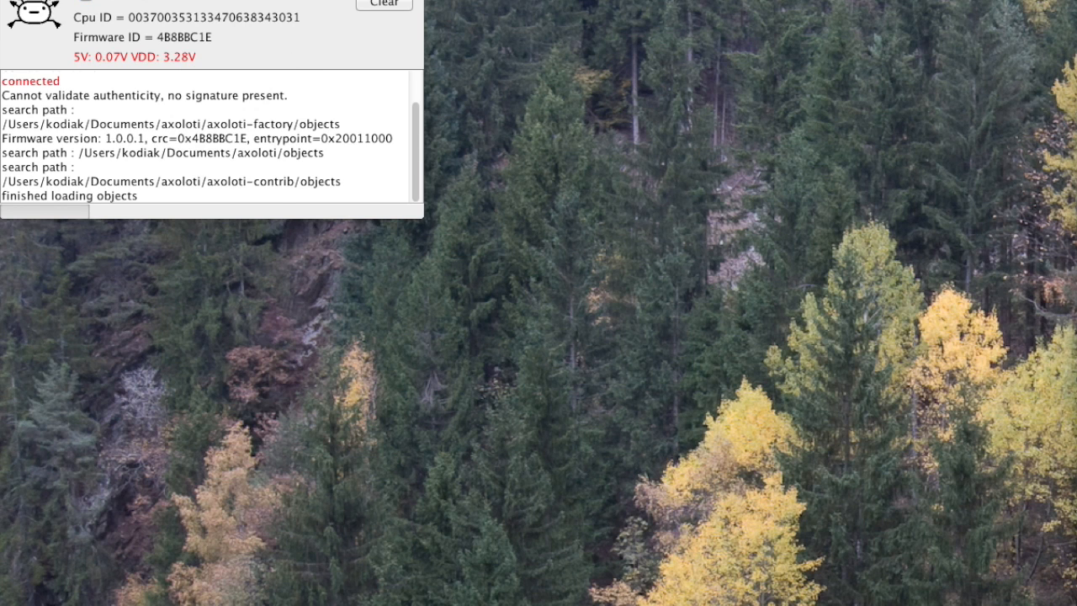
left_click(109, 0)
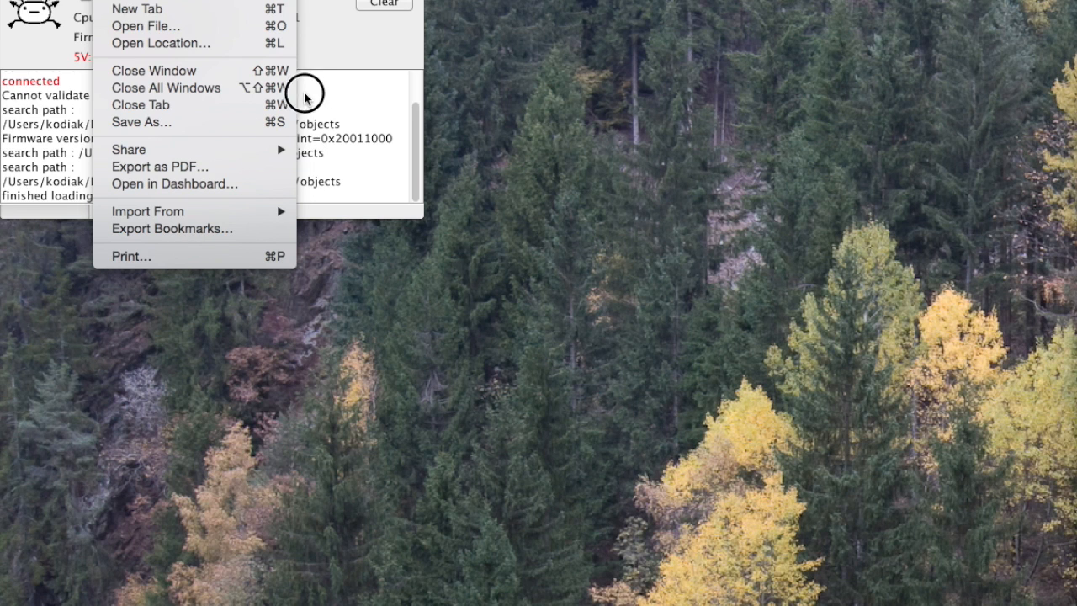
left_click(302, 58)
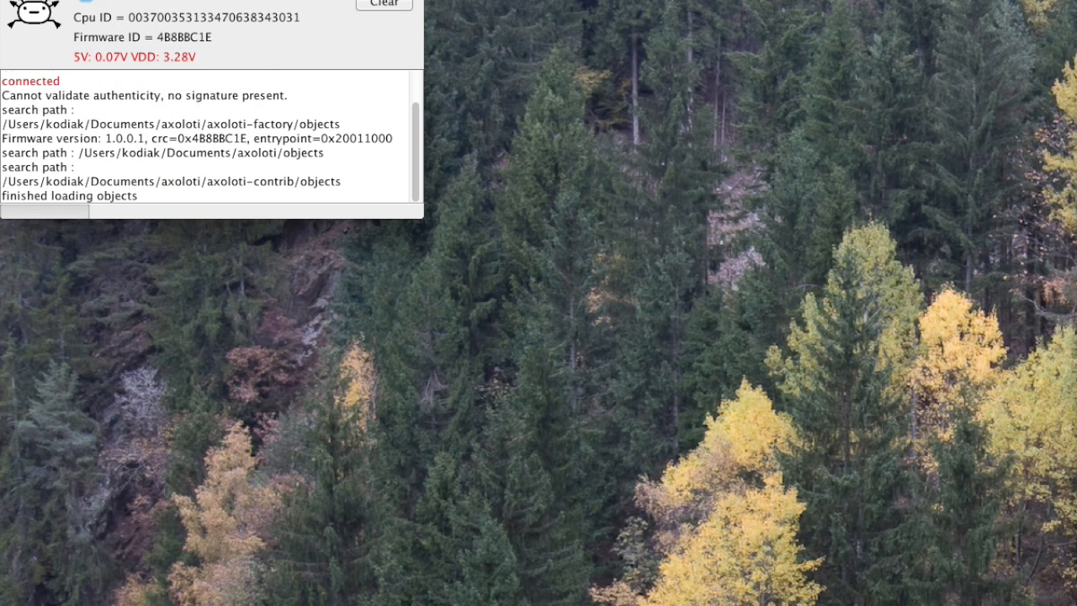
Open the preferences and start adding a new entry to the Libraries list.
left_click(118, 0)
left_click(136, 148)
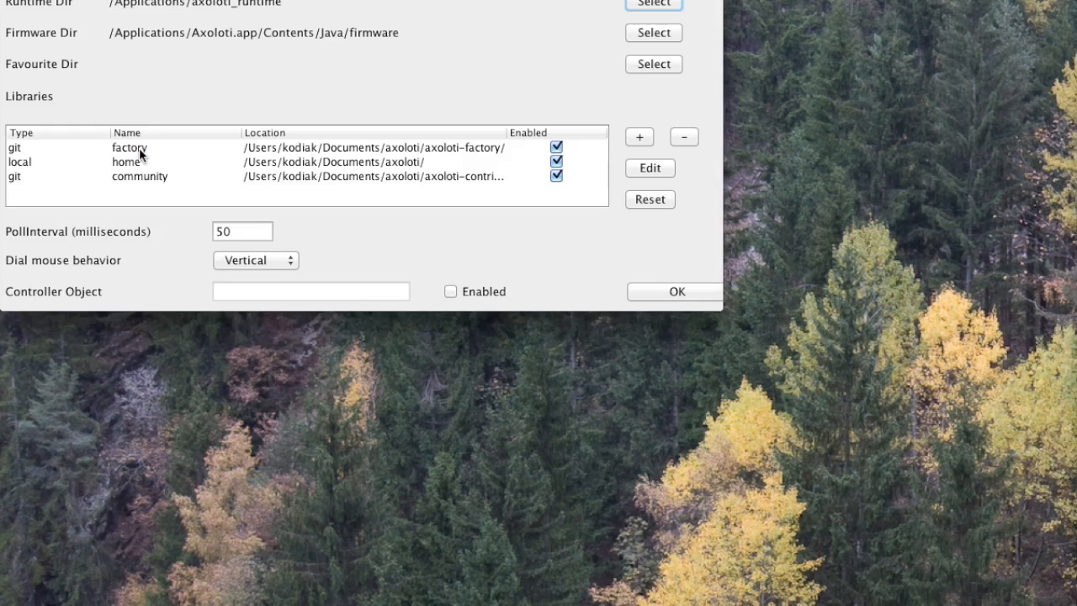
left_click_drag(312, 4, 325, 35)
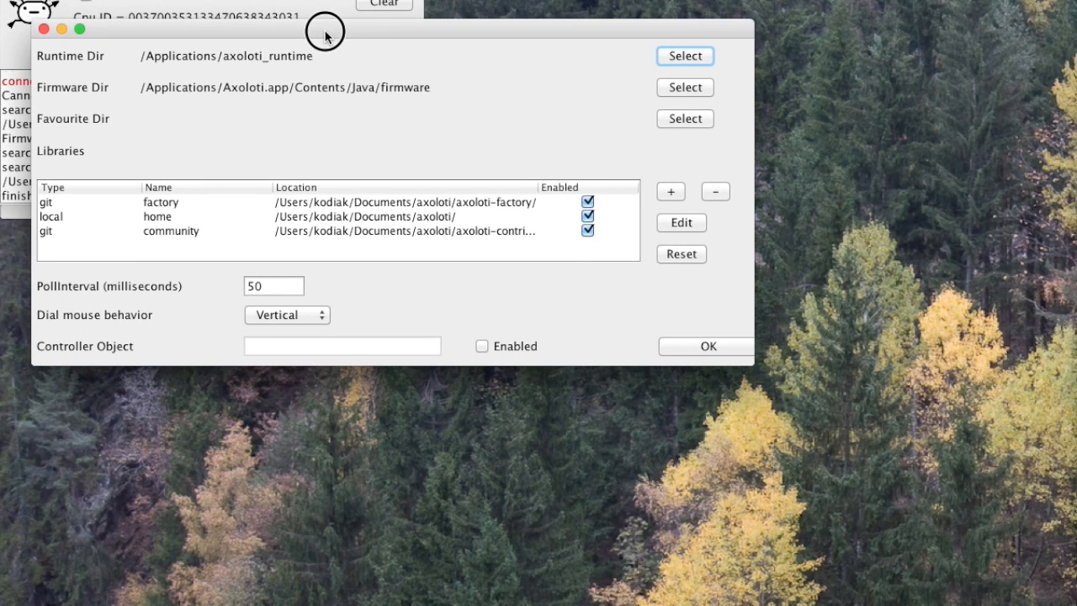
left_click(672, 194)
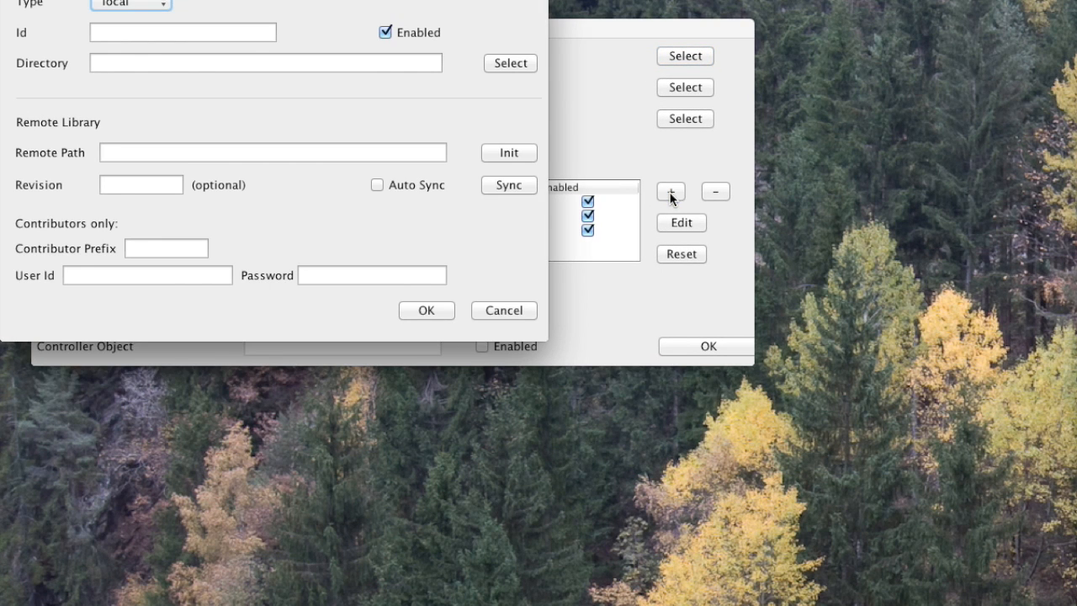
Enter axoloti.private as the new library's Id.
left_click(137, 32)
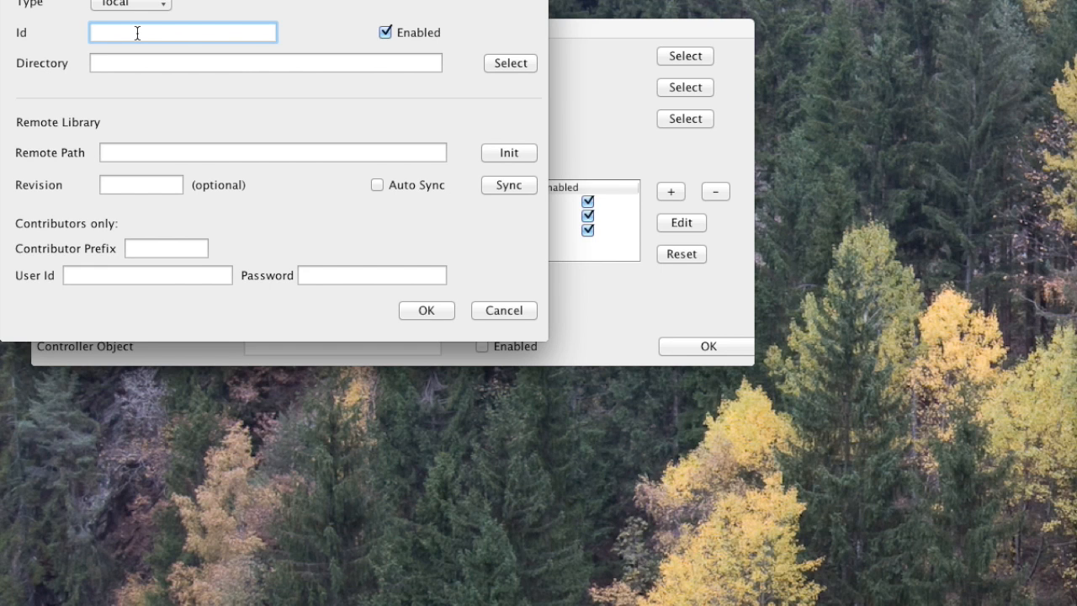
type("axoloti pr")
type("iva")
key("BackSpace")
type("ae")
key("BackSpace")
type("te")
key("Tab")
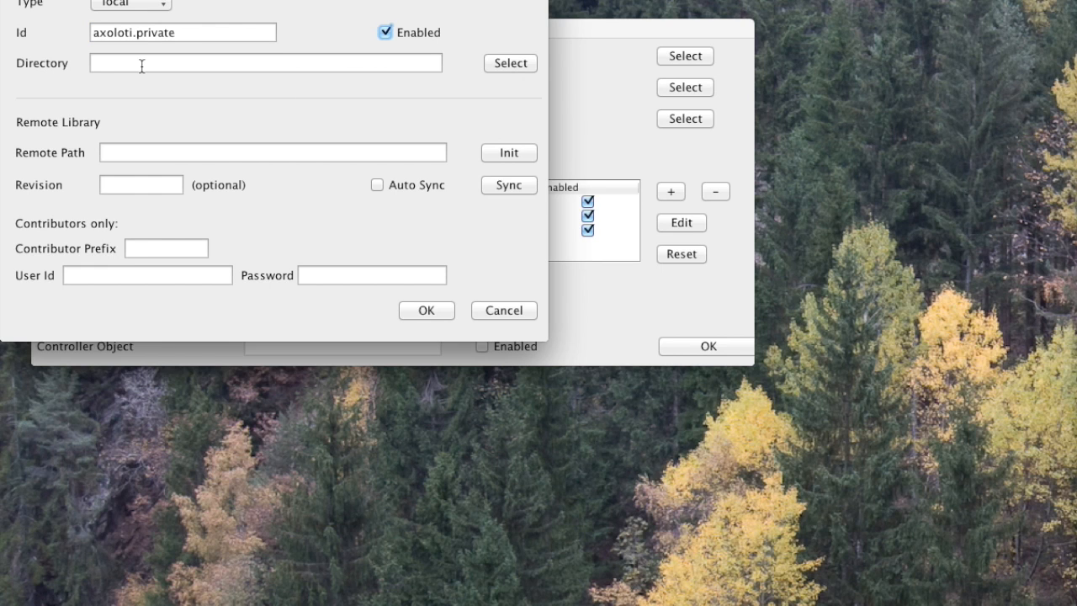
Browse for the library's directory and create a folder named axoloti.private inside Documents/axoloti.
left_click(512, 60)
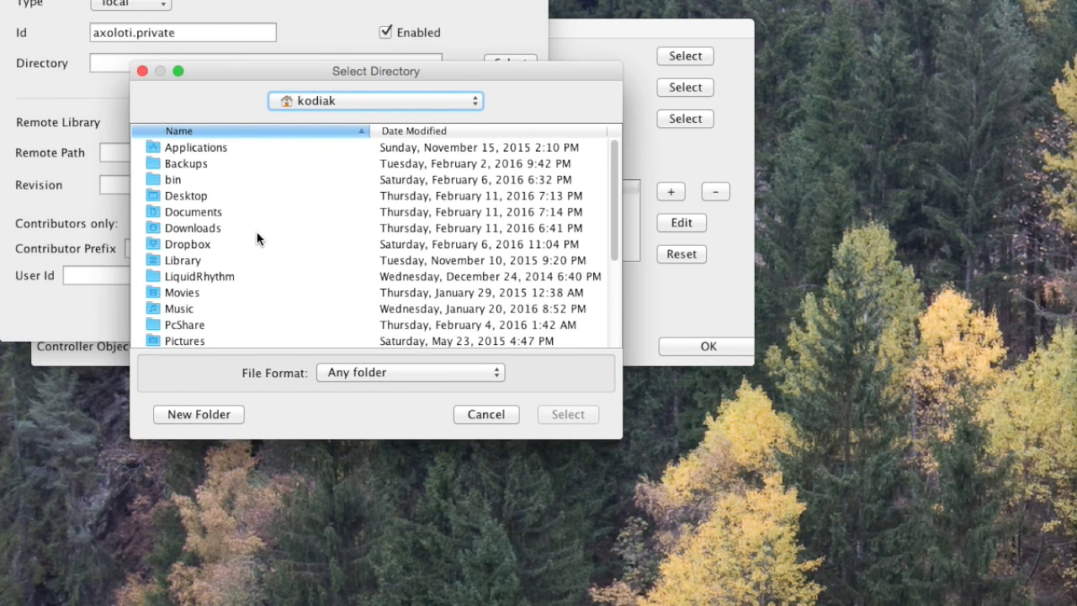
double_click(214, 213)
double_click(182, 227)
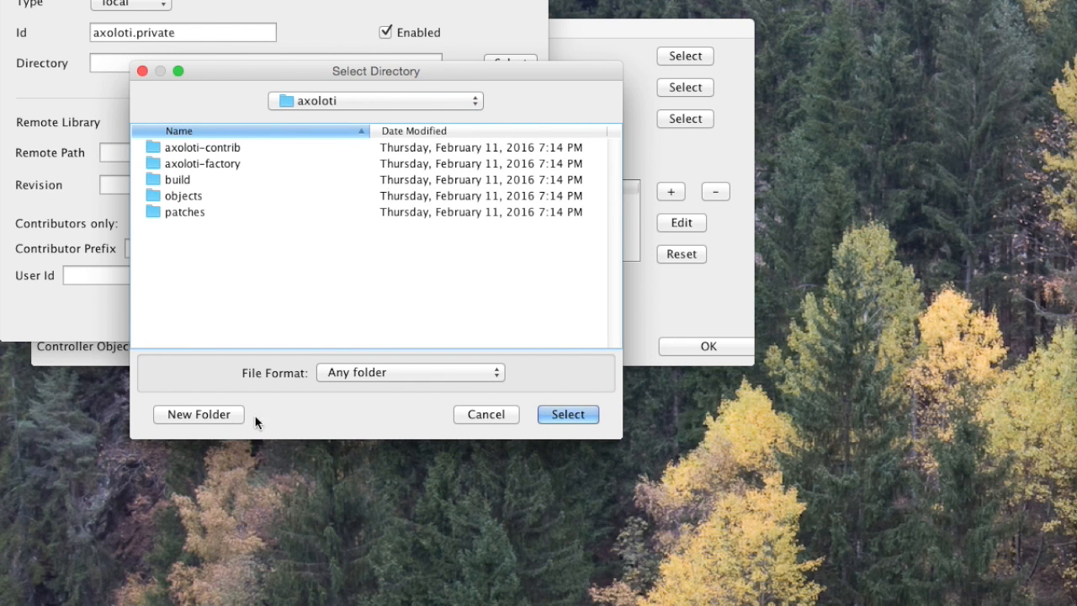
left_click(201, 414)
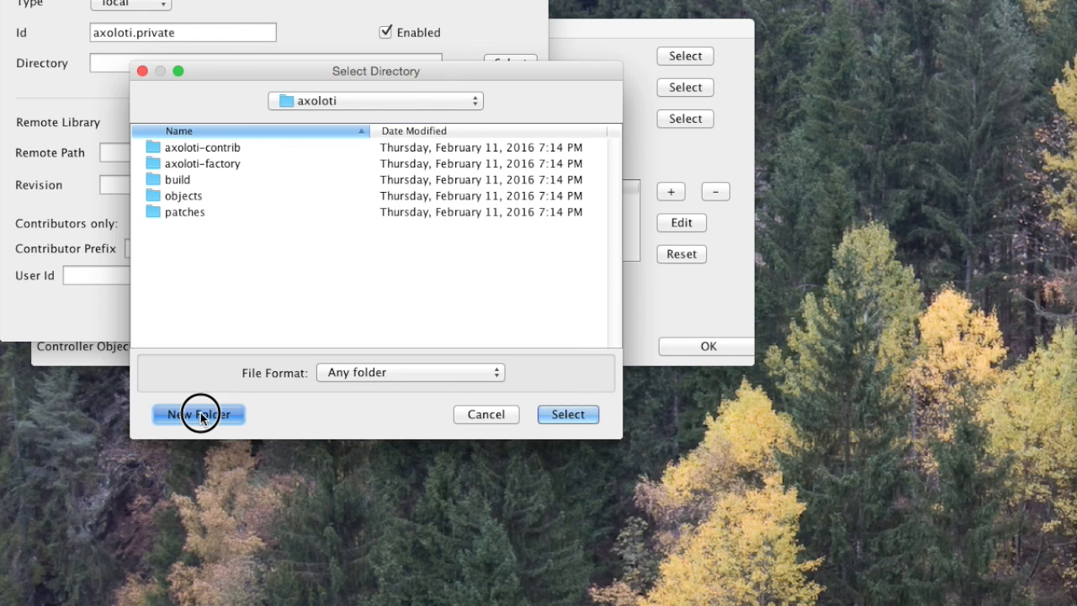
type("axoloit")
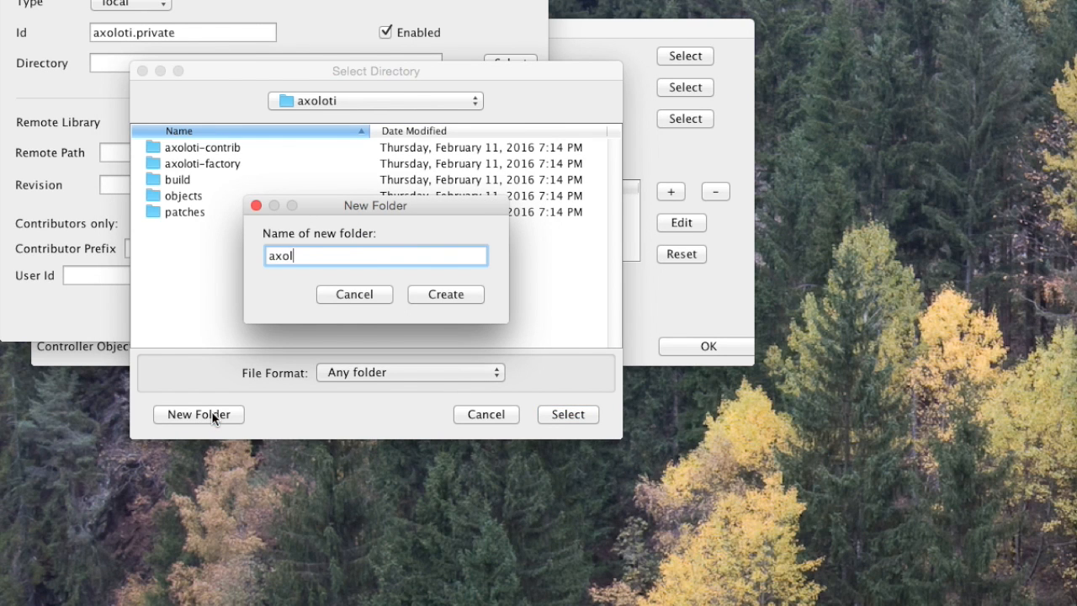
key("BackSpace")
key("BackSpace")
type("ti.private")
left_click(438, 298)
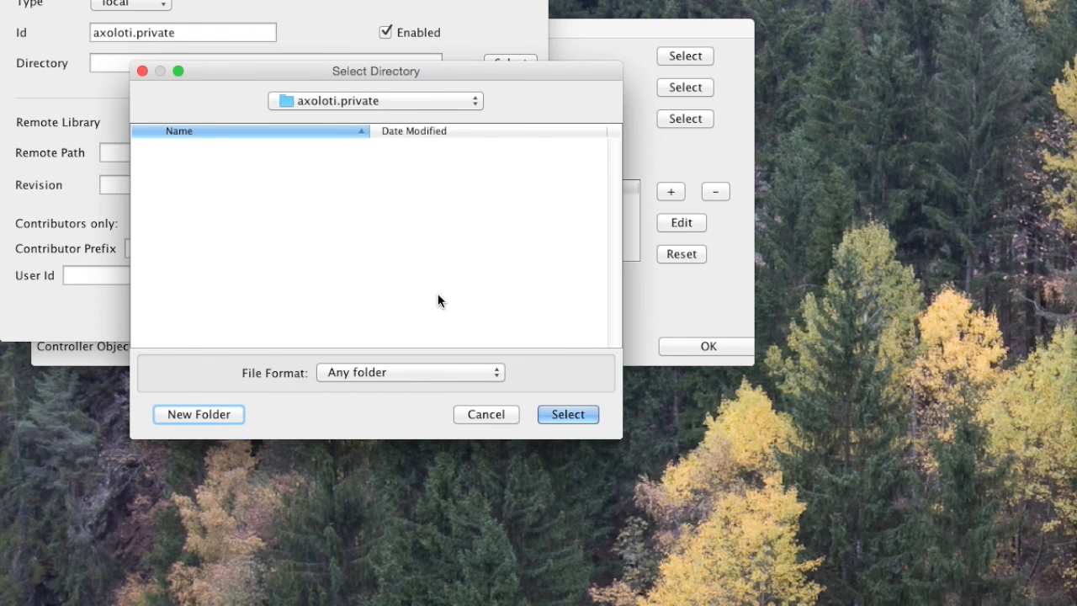
Choose the axoloti.private folder within the axoloti folder as the library's directory.
left_click(353, 100)
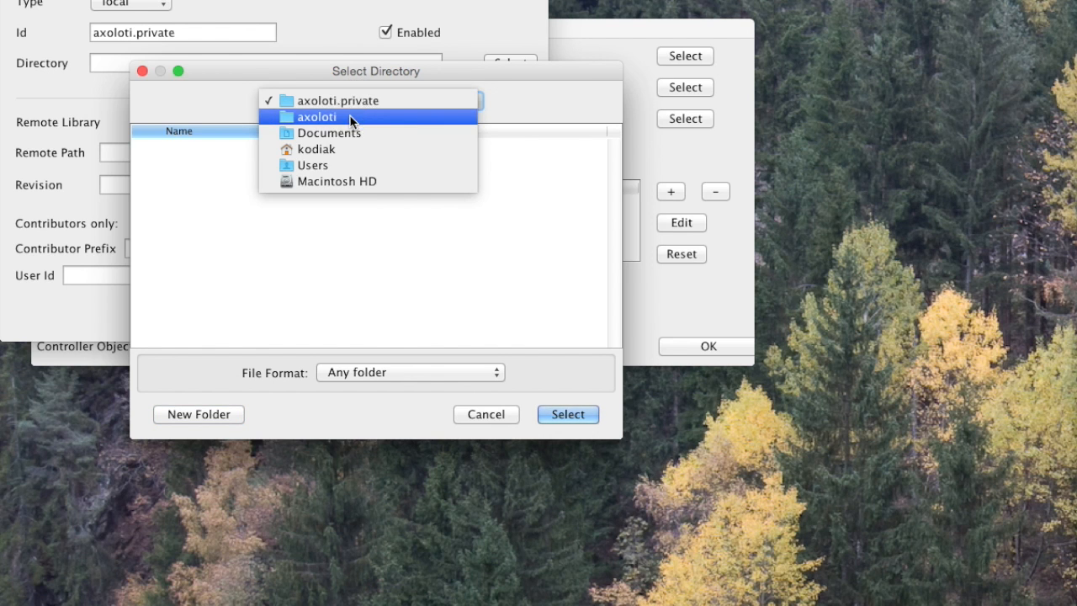
left_click(349, 117)
left_click(241, 179)
left_click(570, 413)
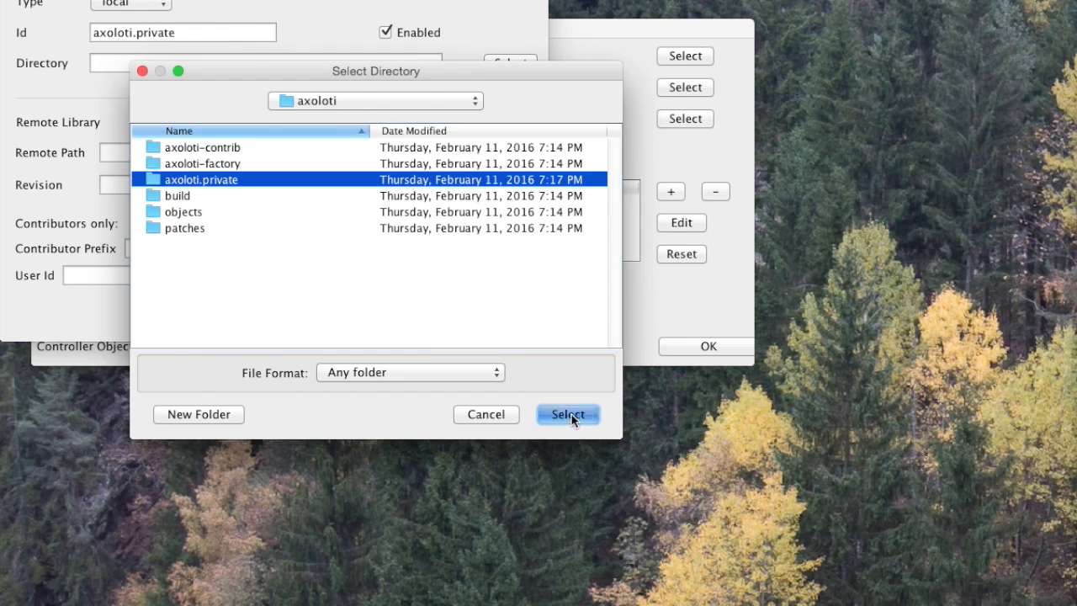
Change the library's Id to private and its type to git.
double_click(160, 32)
key("BackSpace")
key("BackSpace")
key("BackSpace")
key("BackSpace")
key("BackSpace")
key("BackSpace")
key("BackSpace")
key("BackSpace")
key("BackSpace")
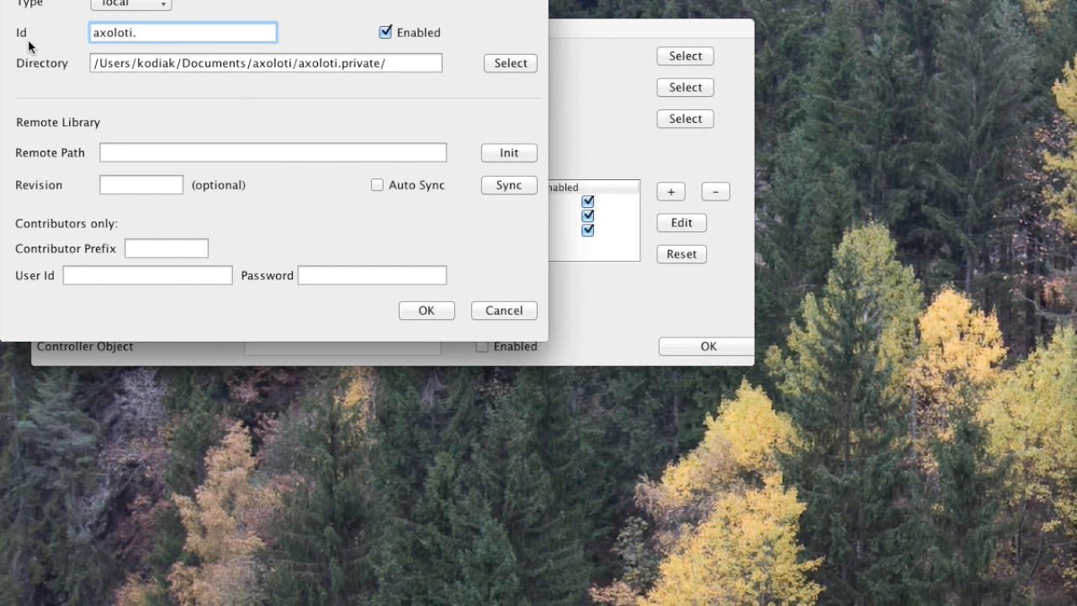
type("private")
left_click(122, 7)
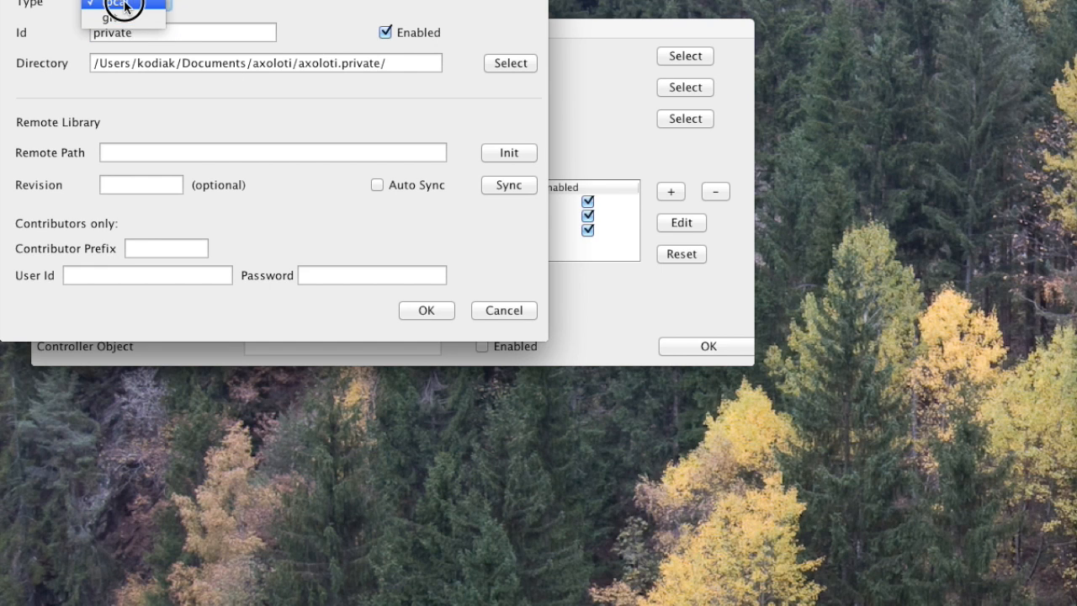
left_click(132, 24)
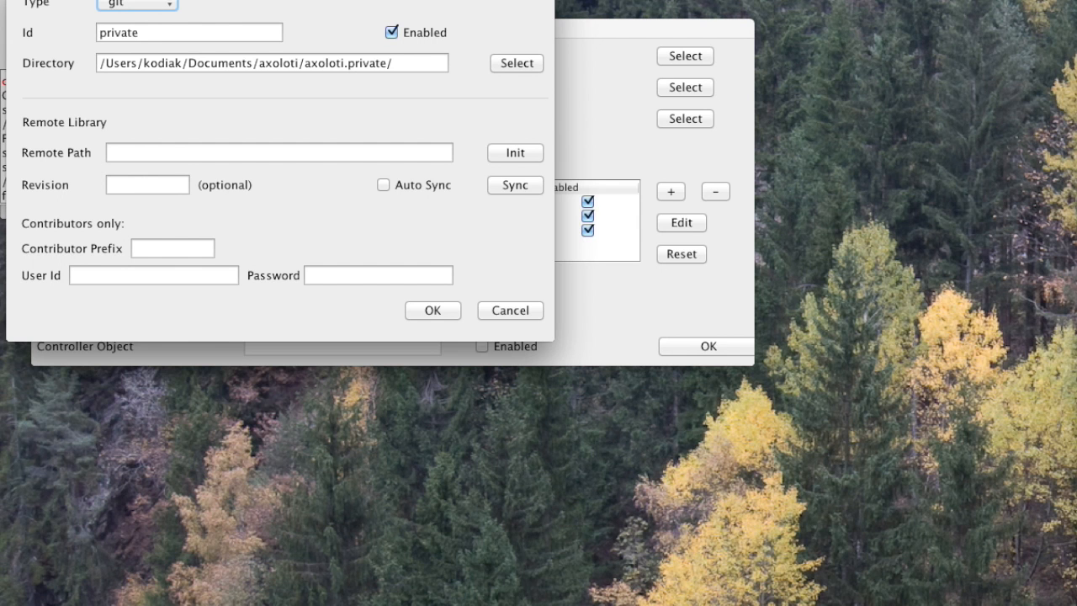
Switch to the browser, copy the HTTPS clone address of the axoloti.private Bitbucket repository, and paste it as the library's Remote Path.
key("super+Tab")
left_click_drag(1076, 87, 810, 51)
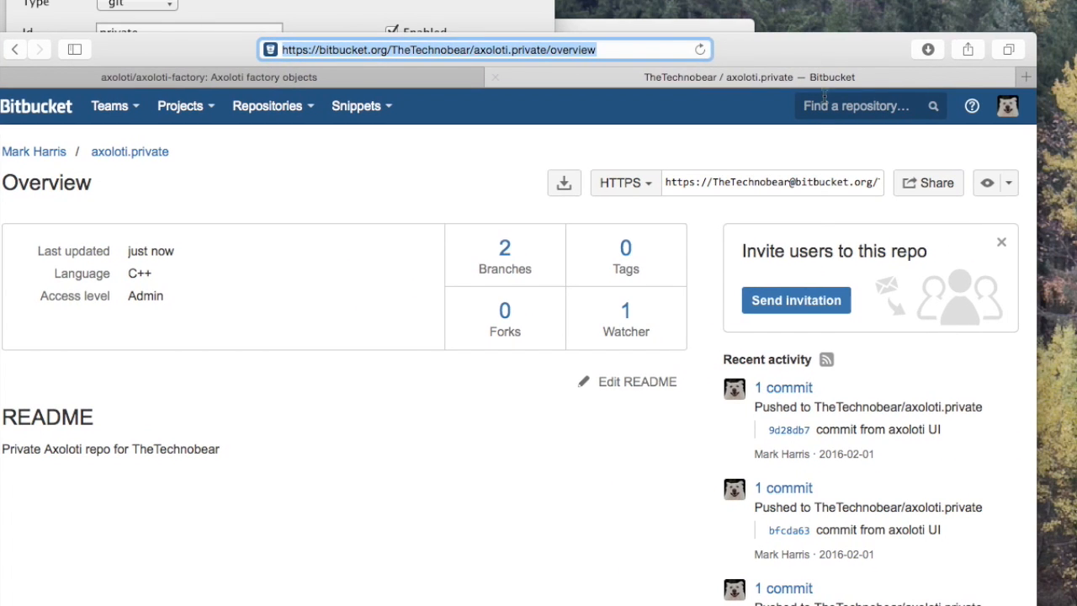
left_click(681, 185)
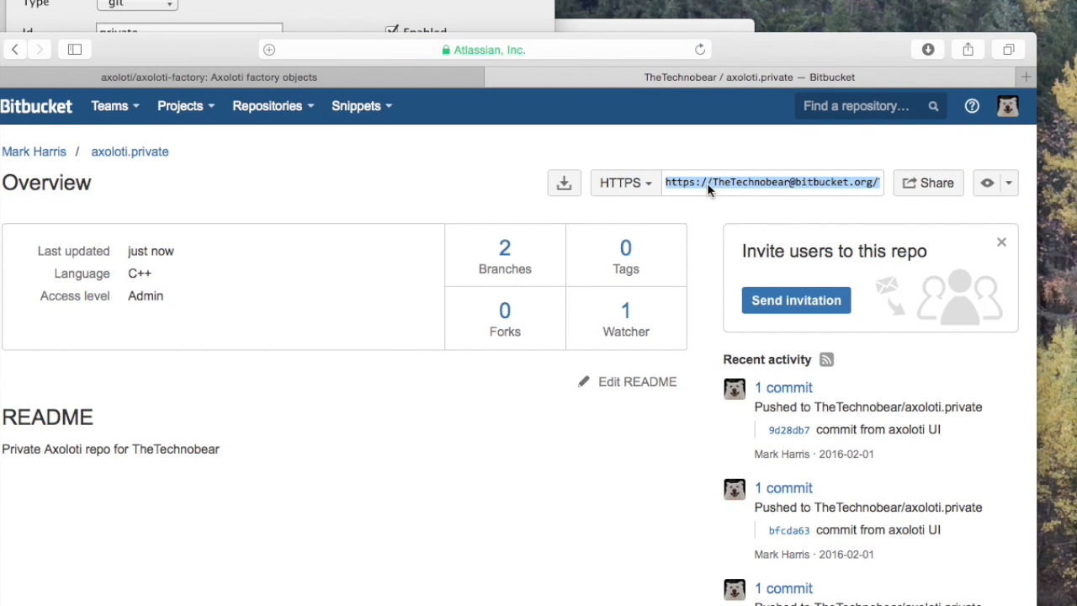
mouse_move(179, 59)
left_mouse_down()
mouse_move(253, 62)
mouse_move(1076, 223)
mouse_move(1076, 252)
left_mouse_up()
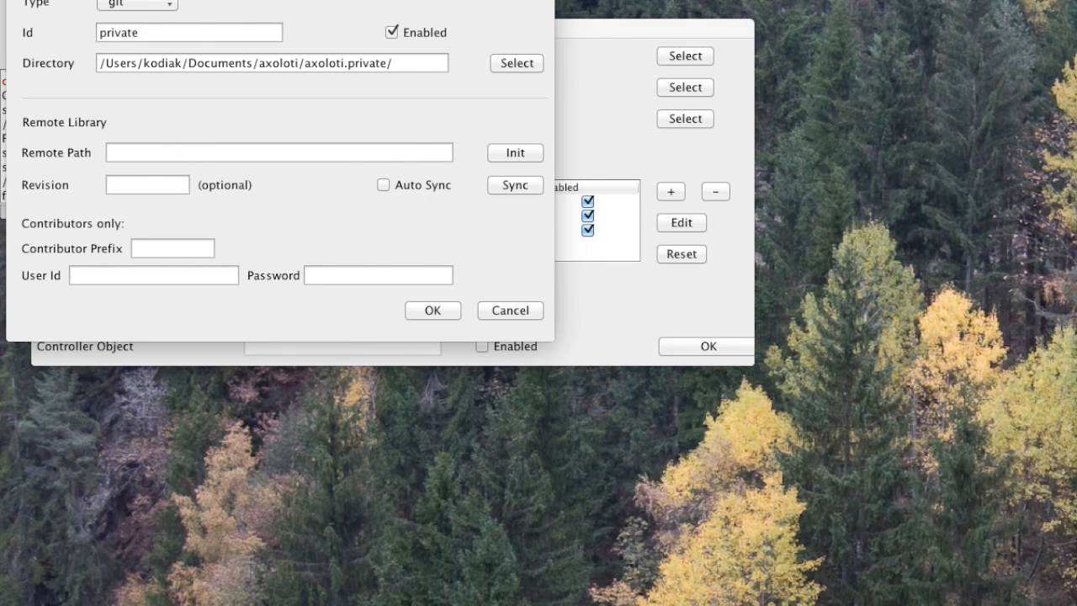
left_click(181, 153)
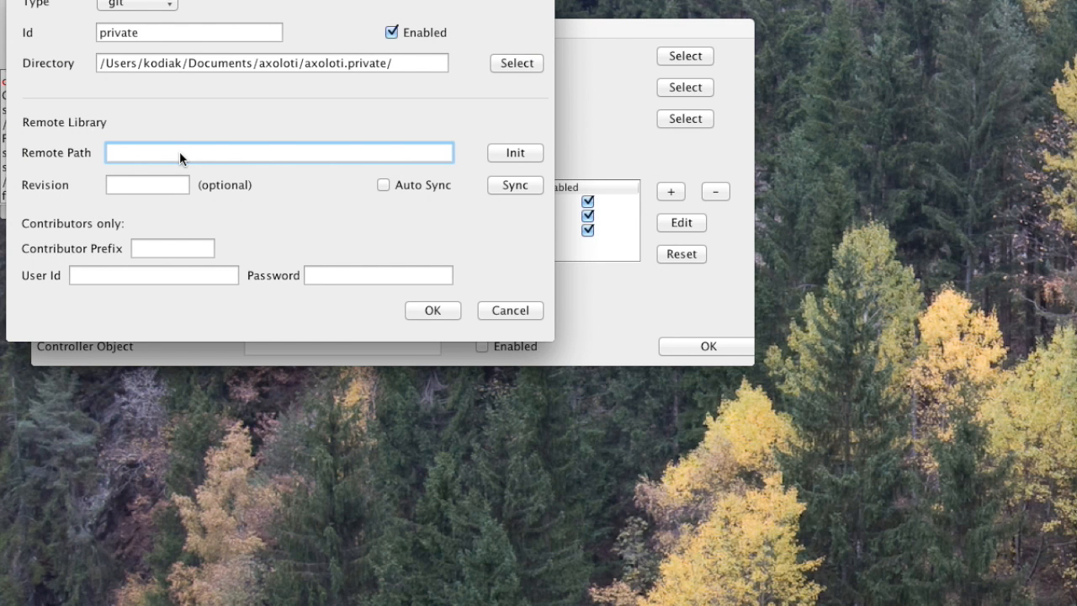
key("super+v")
key("Tab")
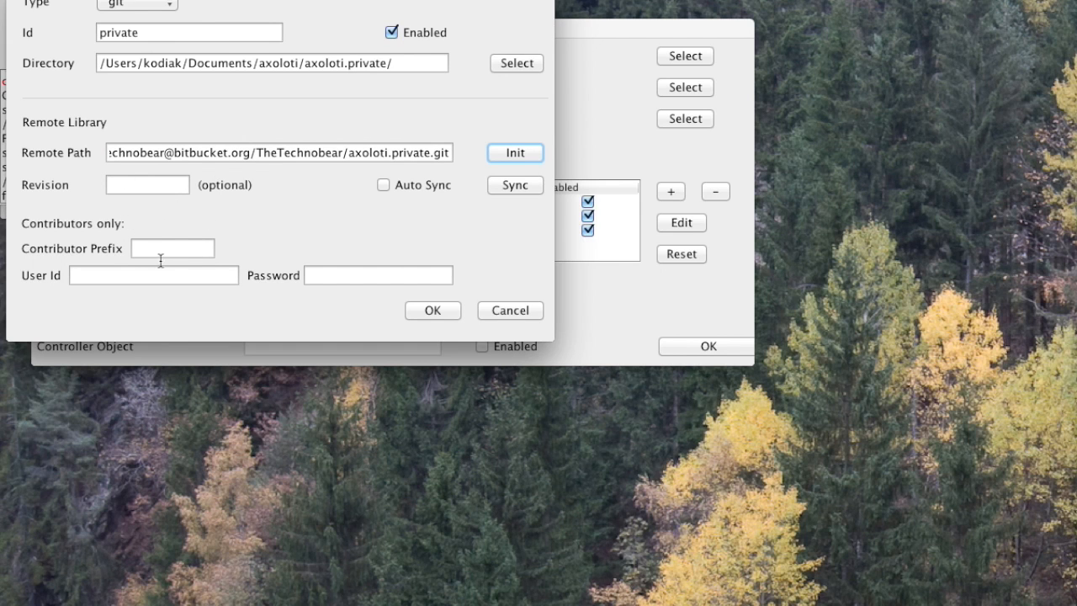
Enter the Bitbucket user ID and account password in the library's contributor credentials.
left_click(135, 277)
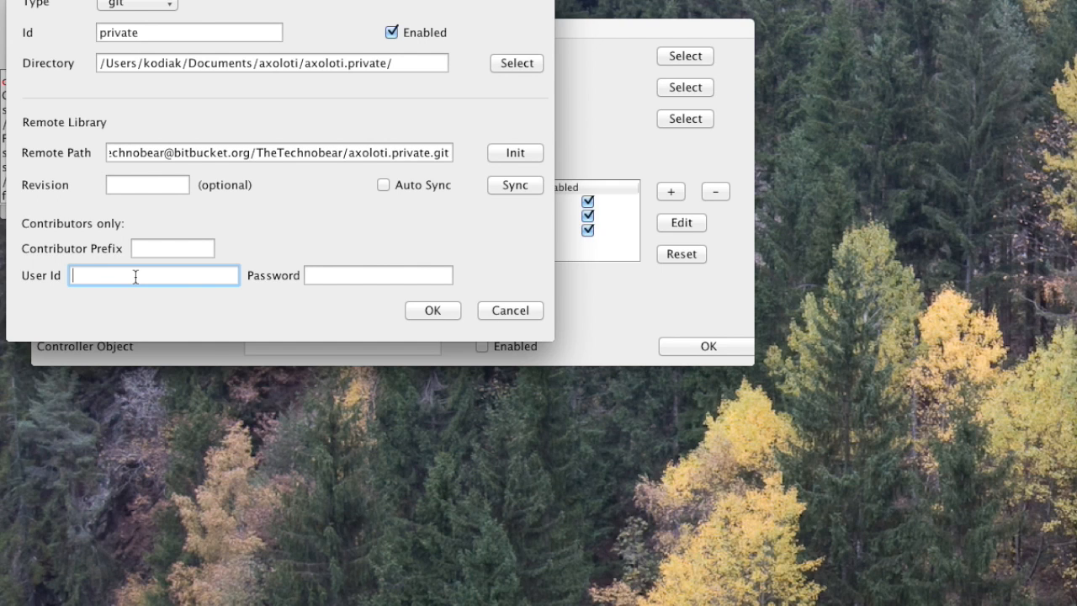
type("TheTechnobear")
key("Tab")
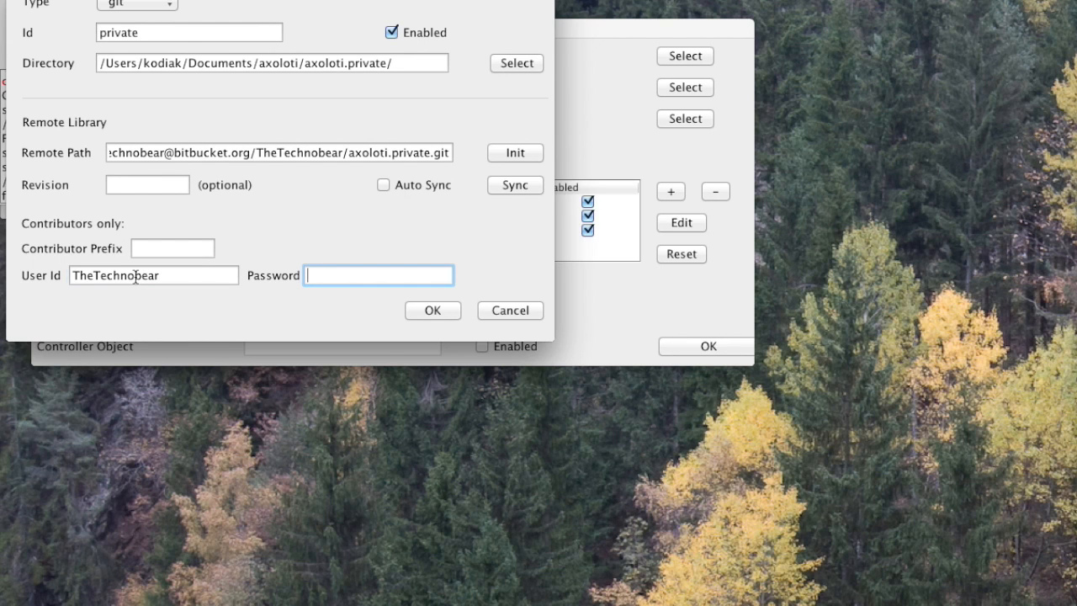
type("••••••")
Initialise the private library from its remote repository and save it in the preferences.
left_click_drag(264, 0, 580, 226)
left_click_drag(376, 33, 543, 38)
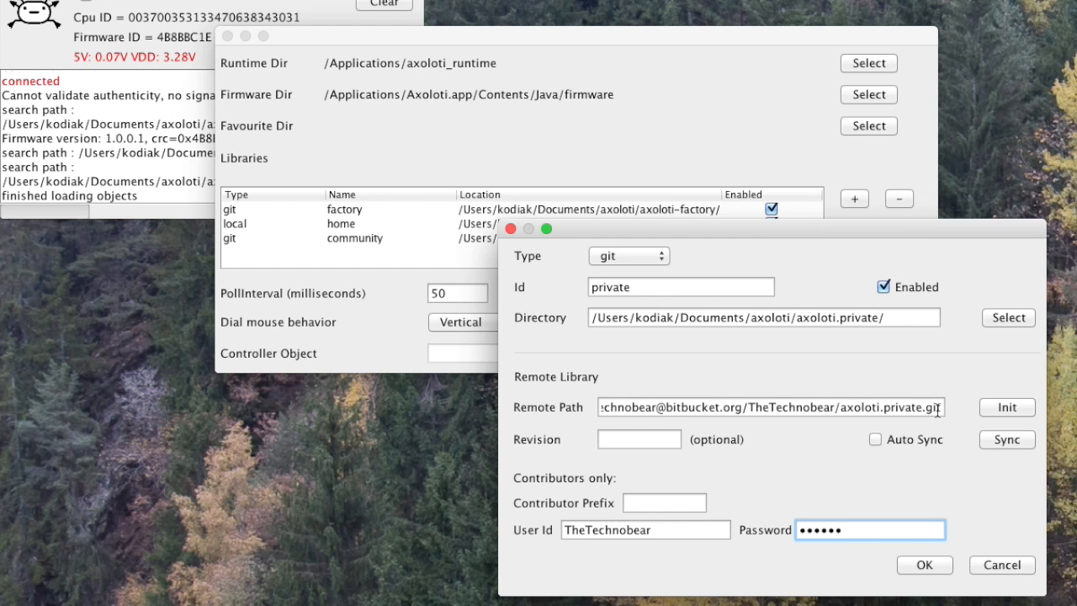
left_click(1008, 409)
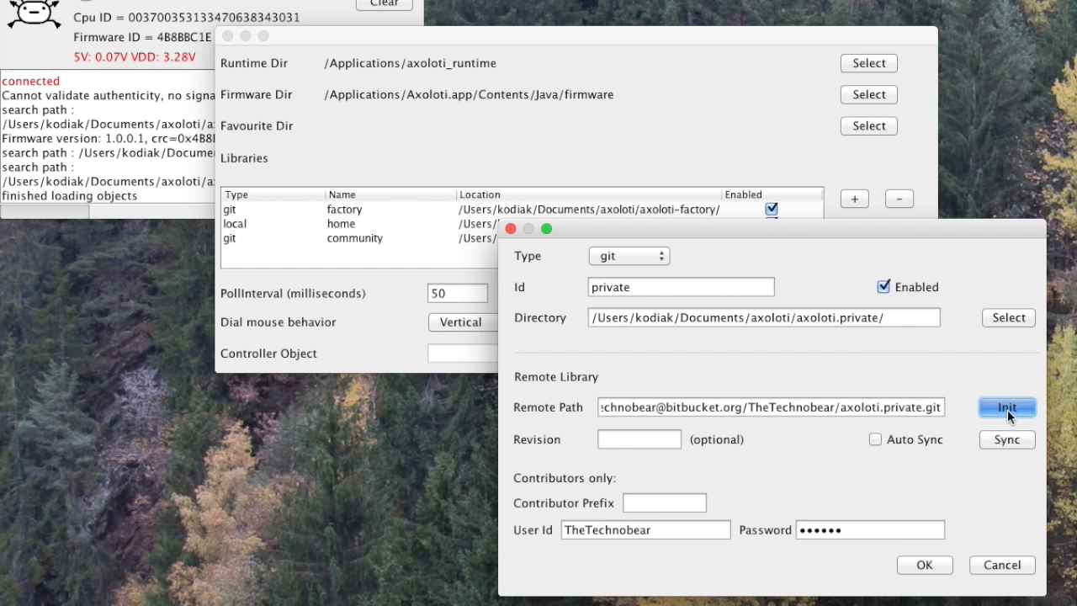
left_click(860, 456)
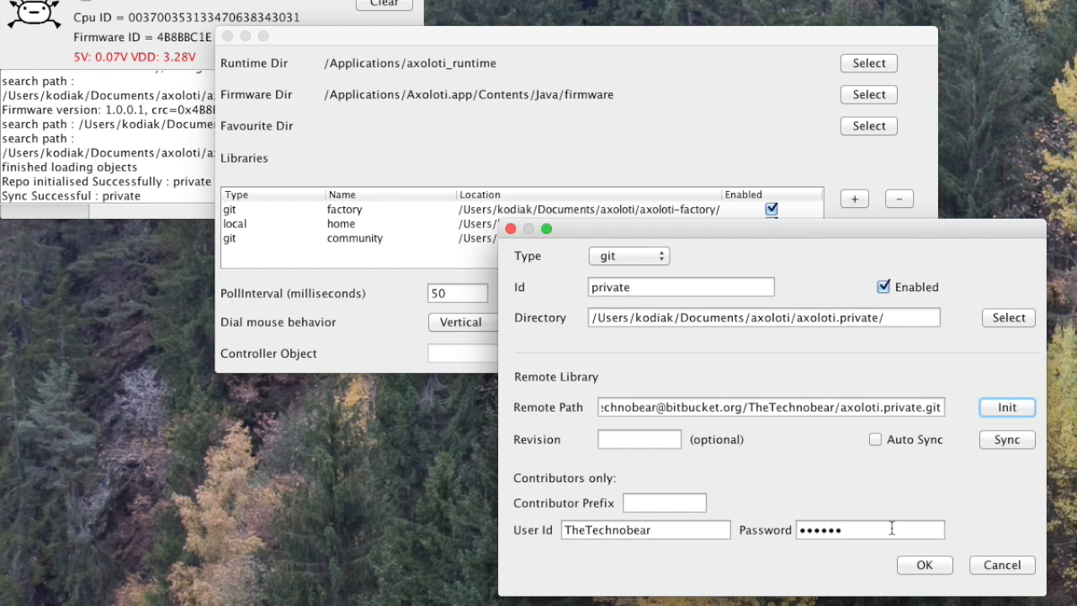
left_click(918, 567)
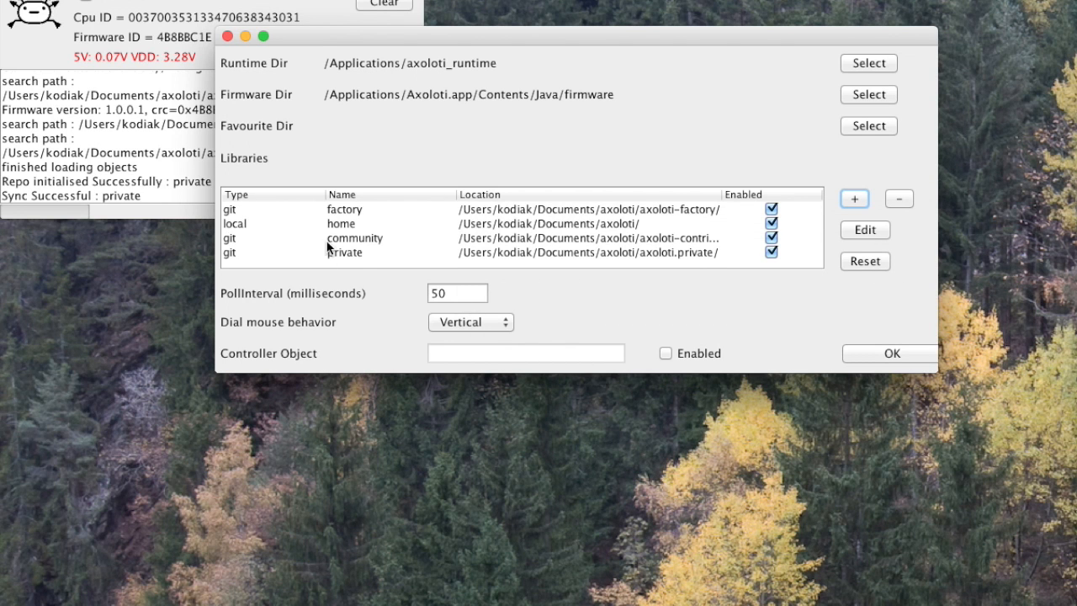
left_click(897, 355)
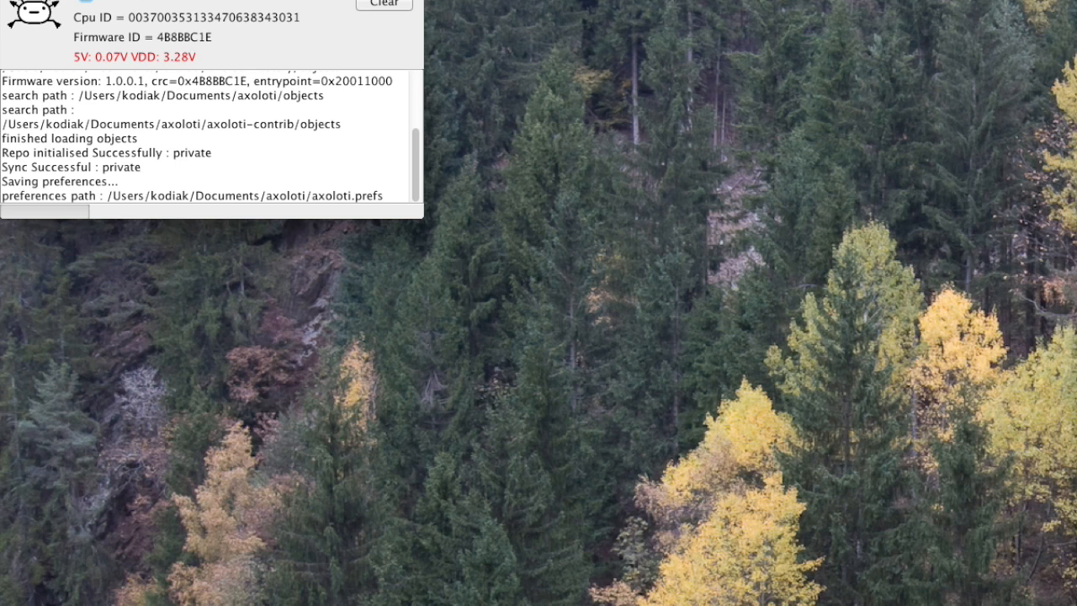
Create a new, empty patch and place its window clear of the main window.
left_click(115, 1)
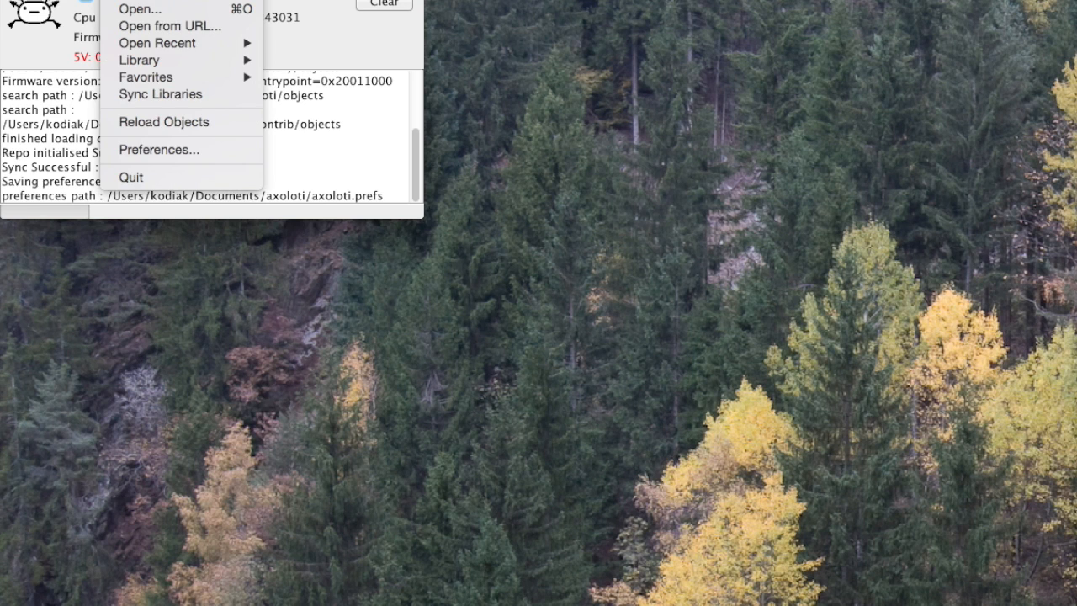
left_click(139, 1)
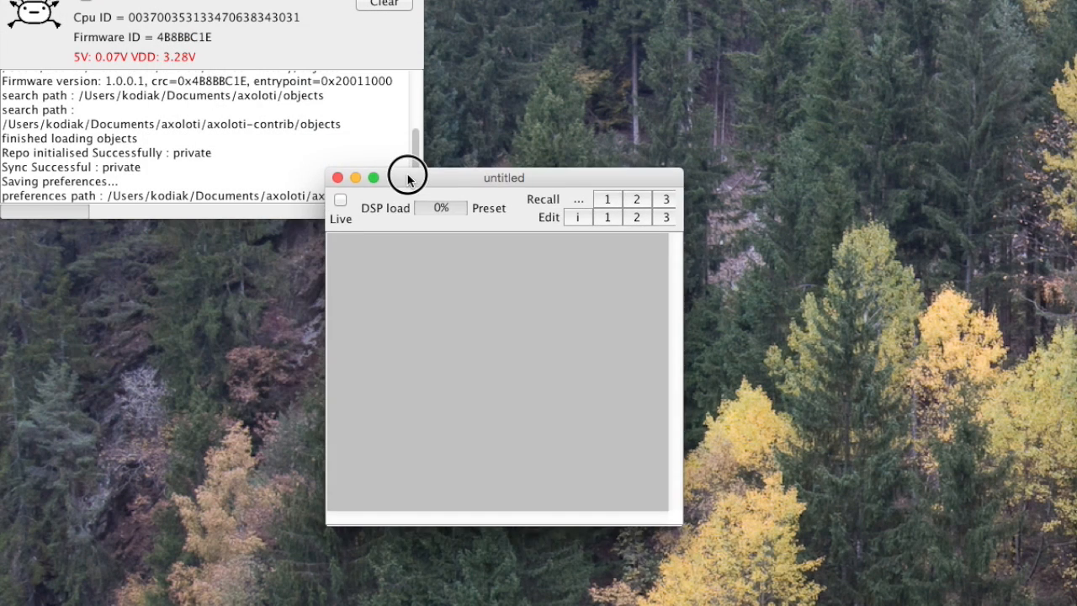
left_click_drag(404, 176, 493, 207)
Examine the libraries offered in the new patch's object selector, expanding the factory folder.
double_click(498, 341)
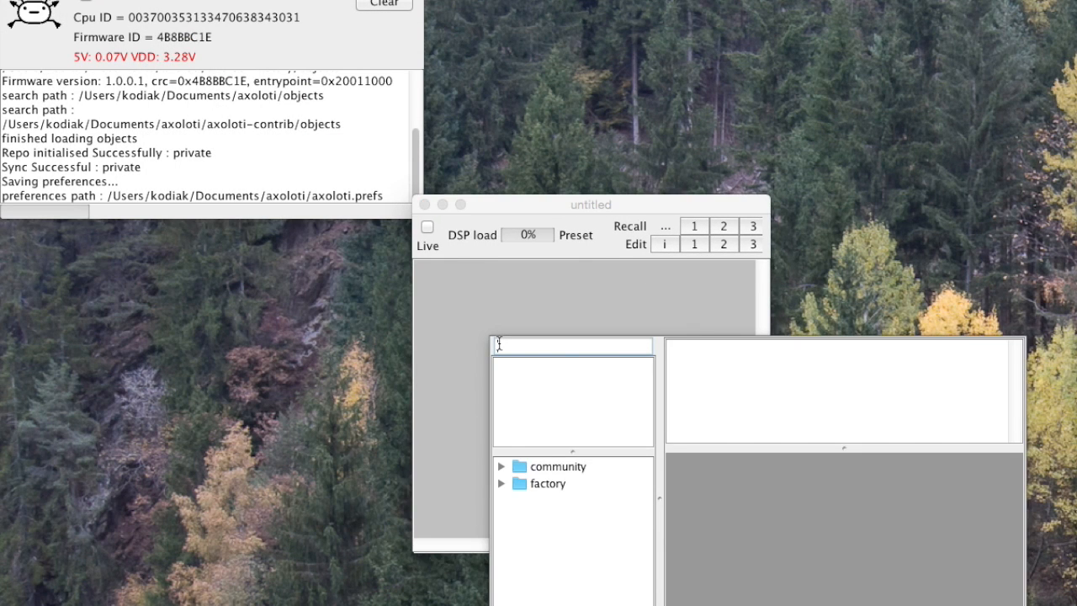
left_click(495, 484)
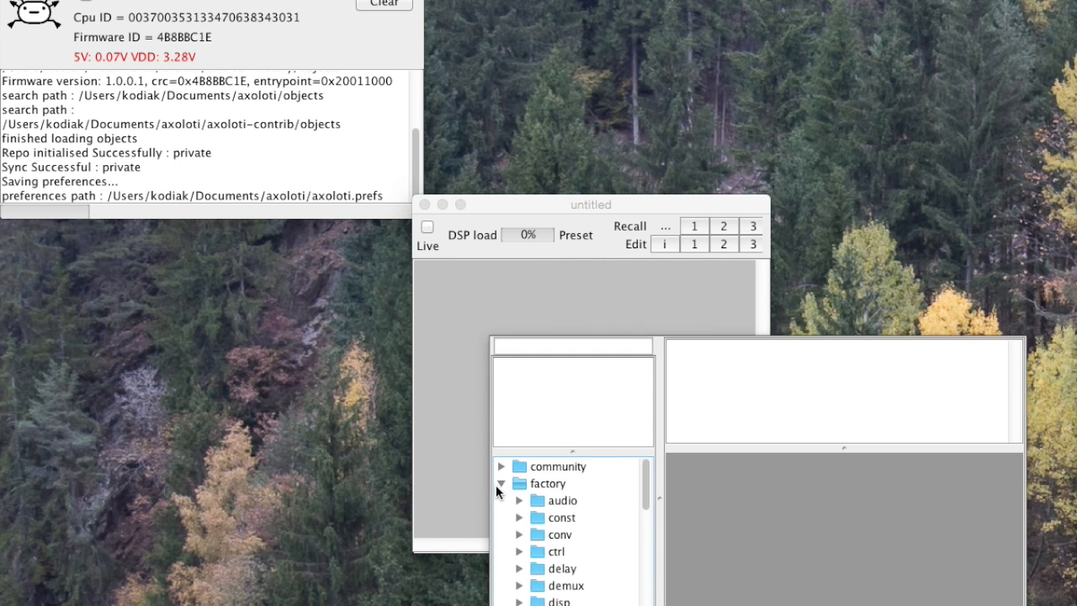
left_click(487, 365)
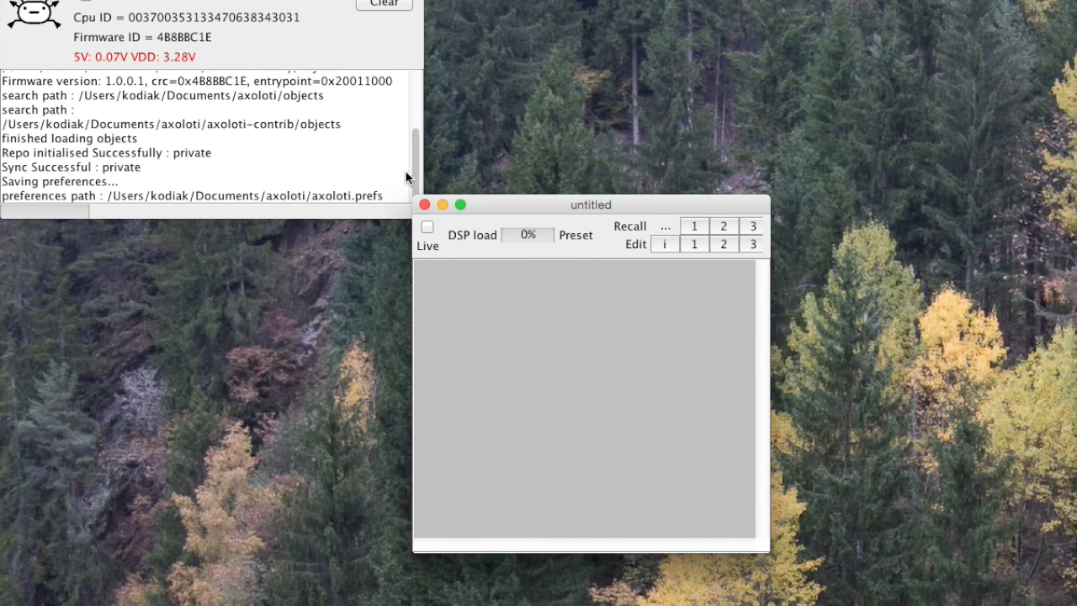
Close the empty untitled patch and reload the objects from all configured libraries.
left_click(425, 205)
left_click_drag(115, 0, 167, 117)
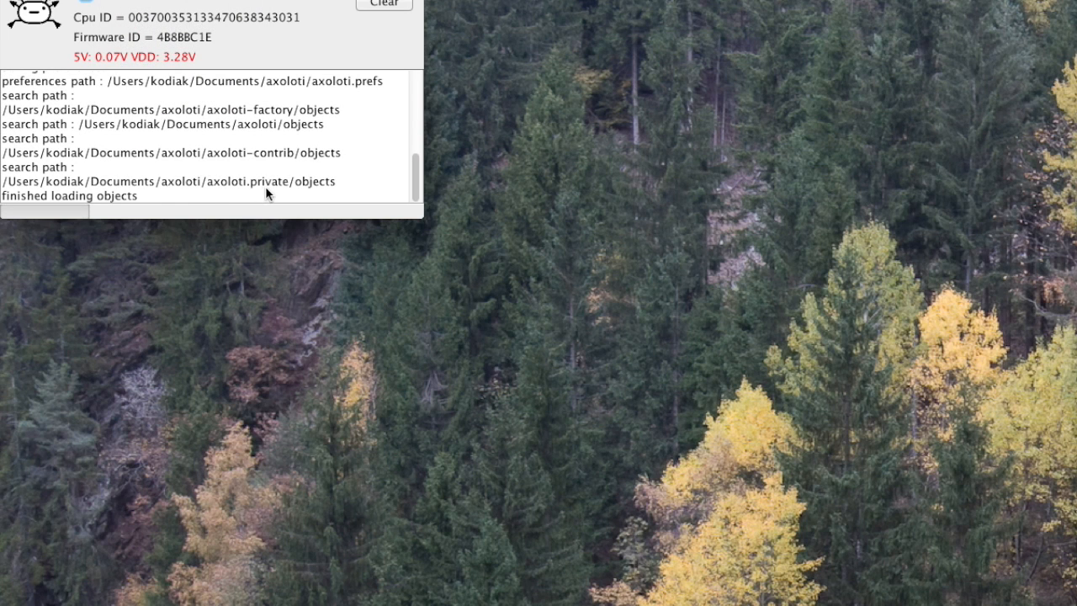
Create a new patch and examine the private library and its patch folder in the object selector, closing the selector without adding an object.
left_click(114, 0)
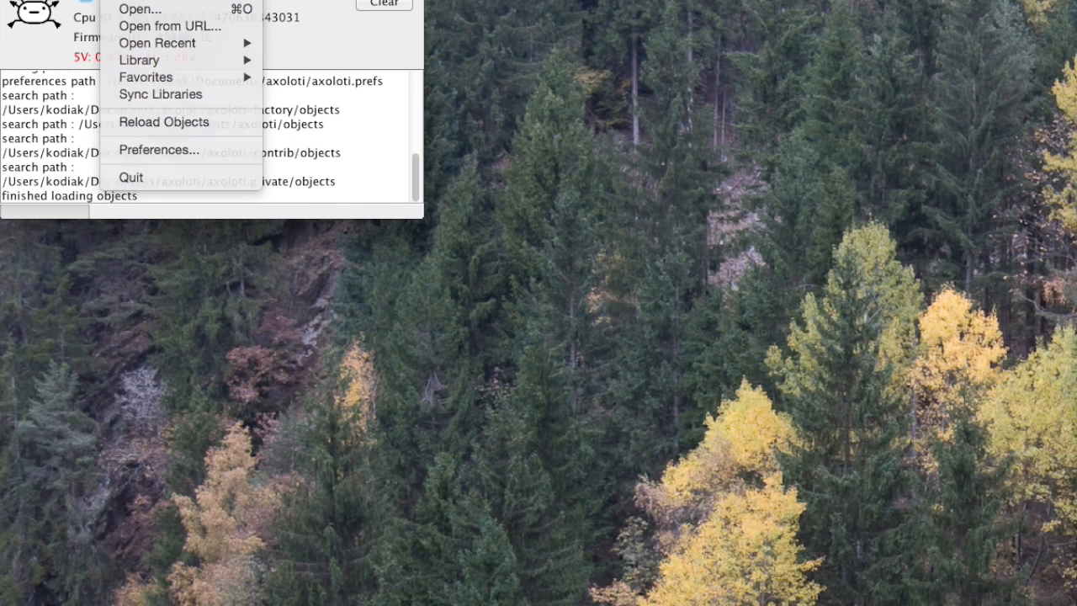
left_click(153, 0)
double_click(598, 362)
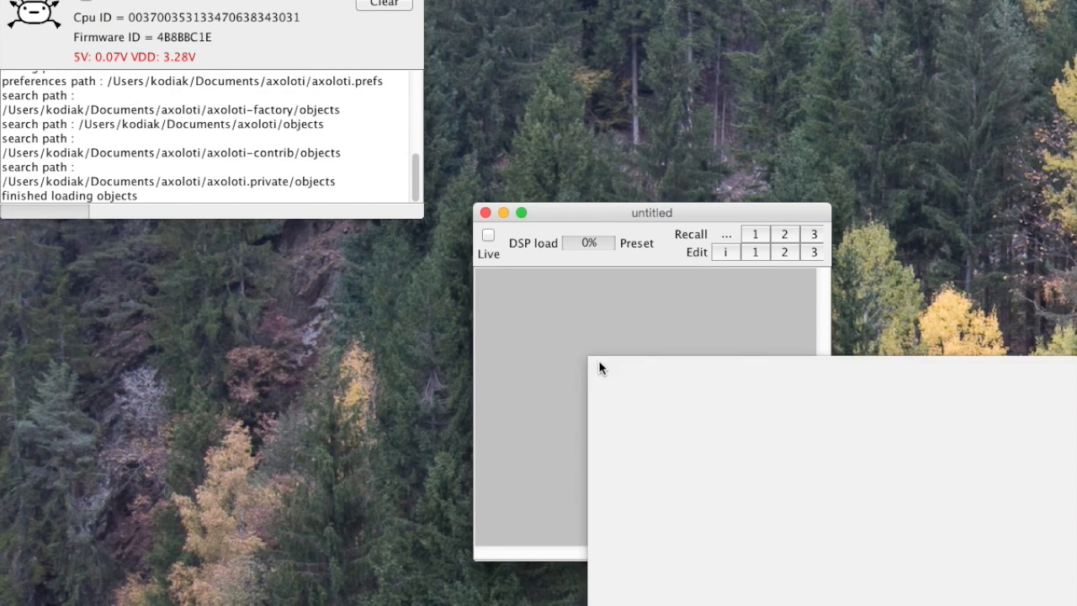
left_click(597, 505)
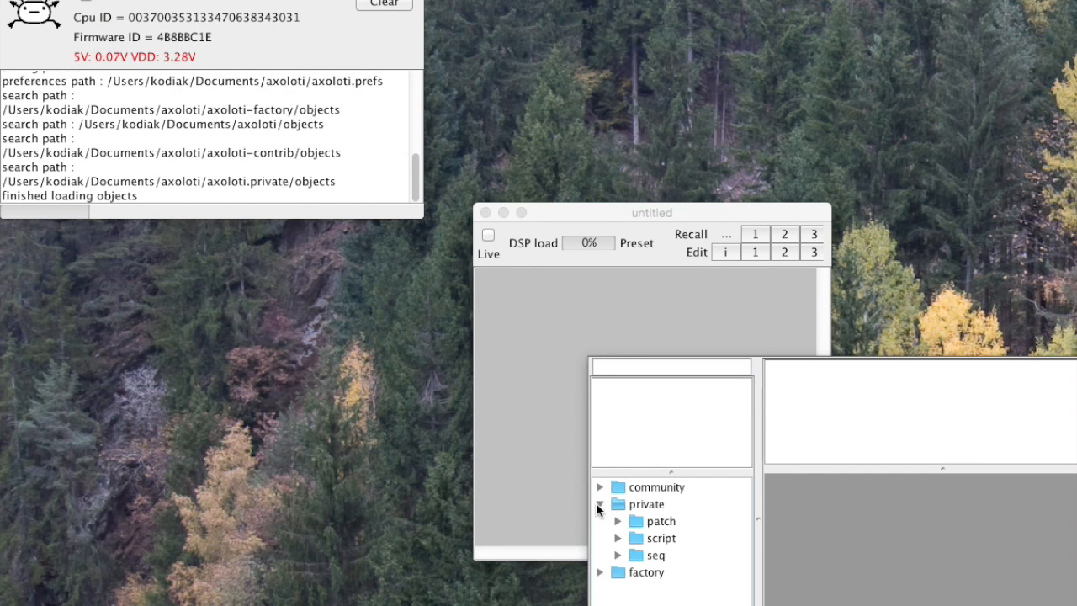
left_click(616, 520)
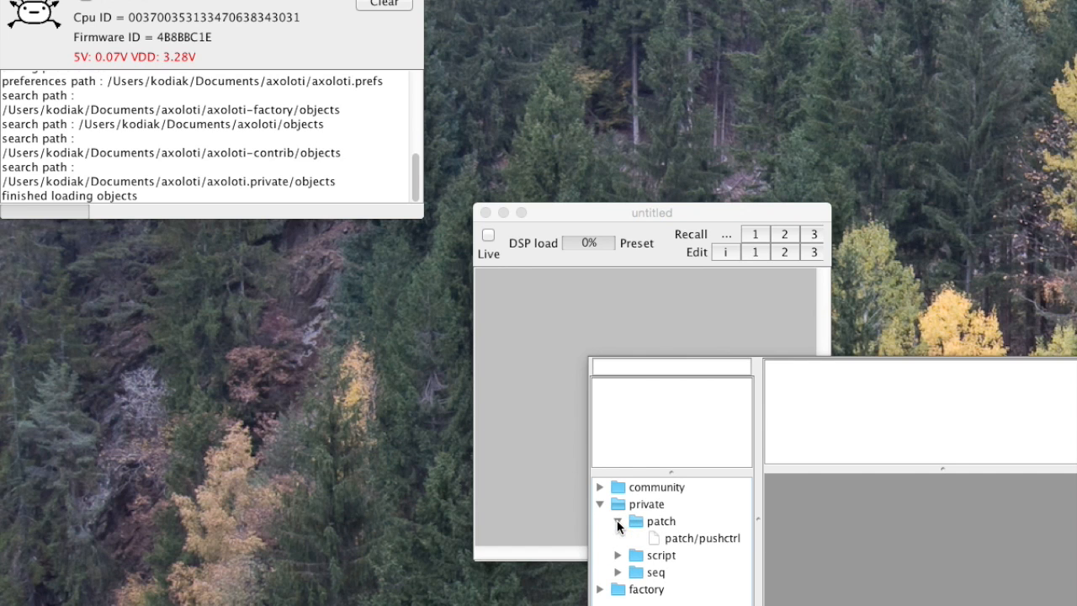
left_click(617, 520)
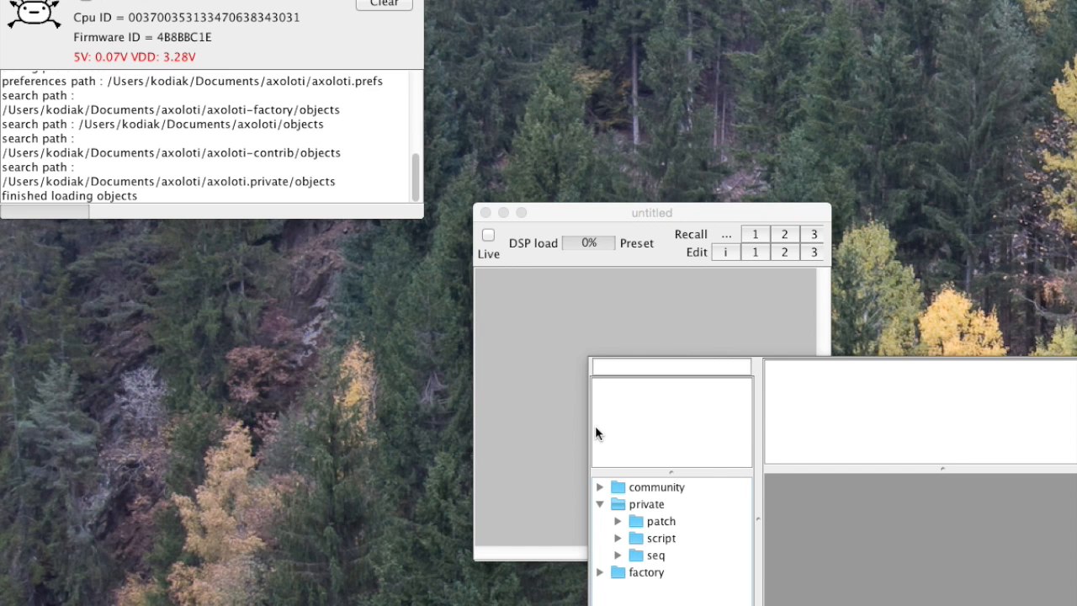
key("Escape")
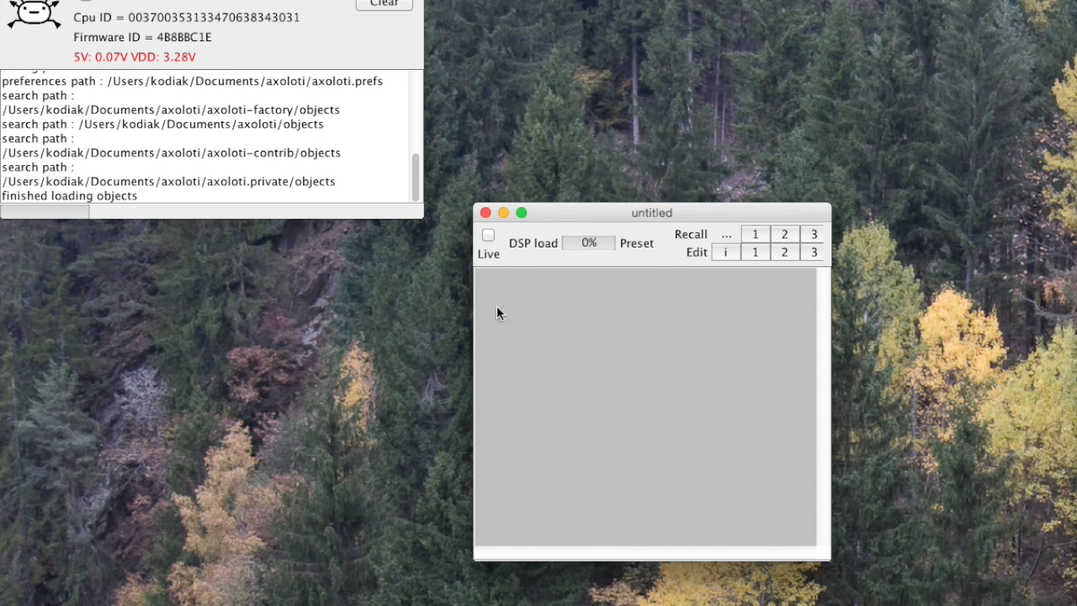